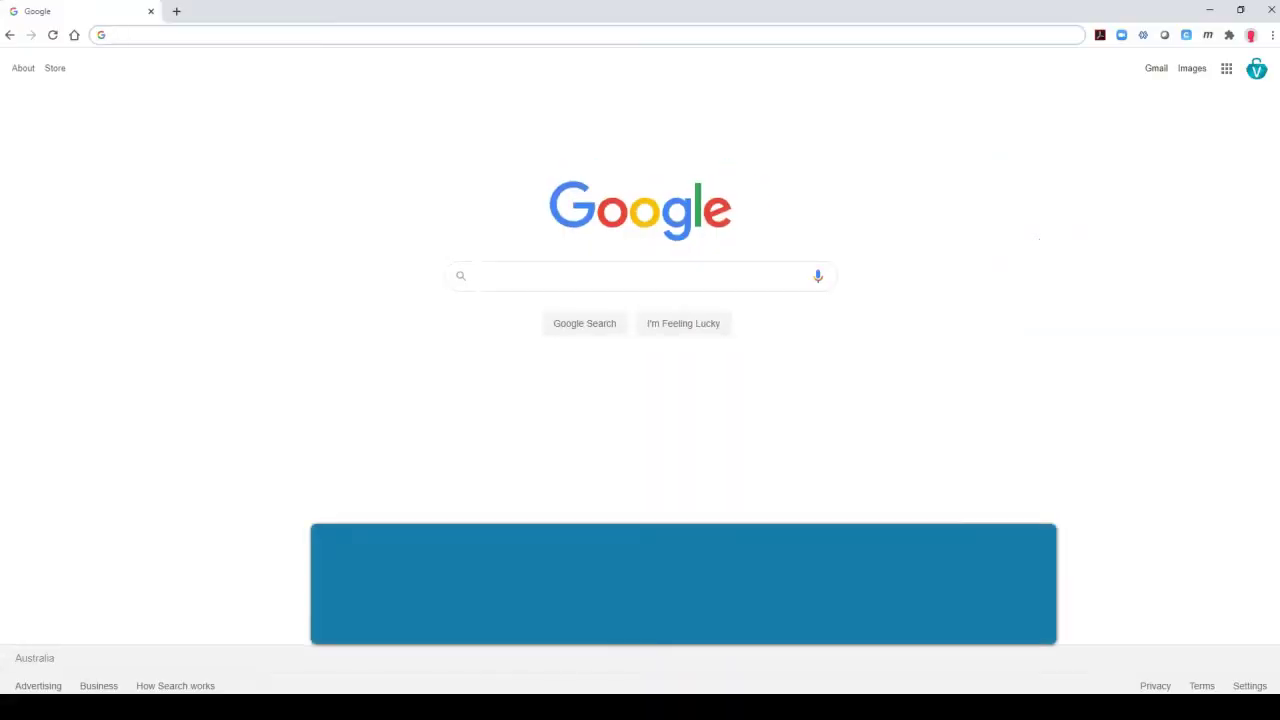
# - Go to the udstream.euclideon portal and start registering a new account
pyautogui.write('uds')
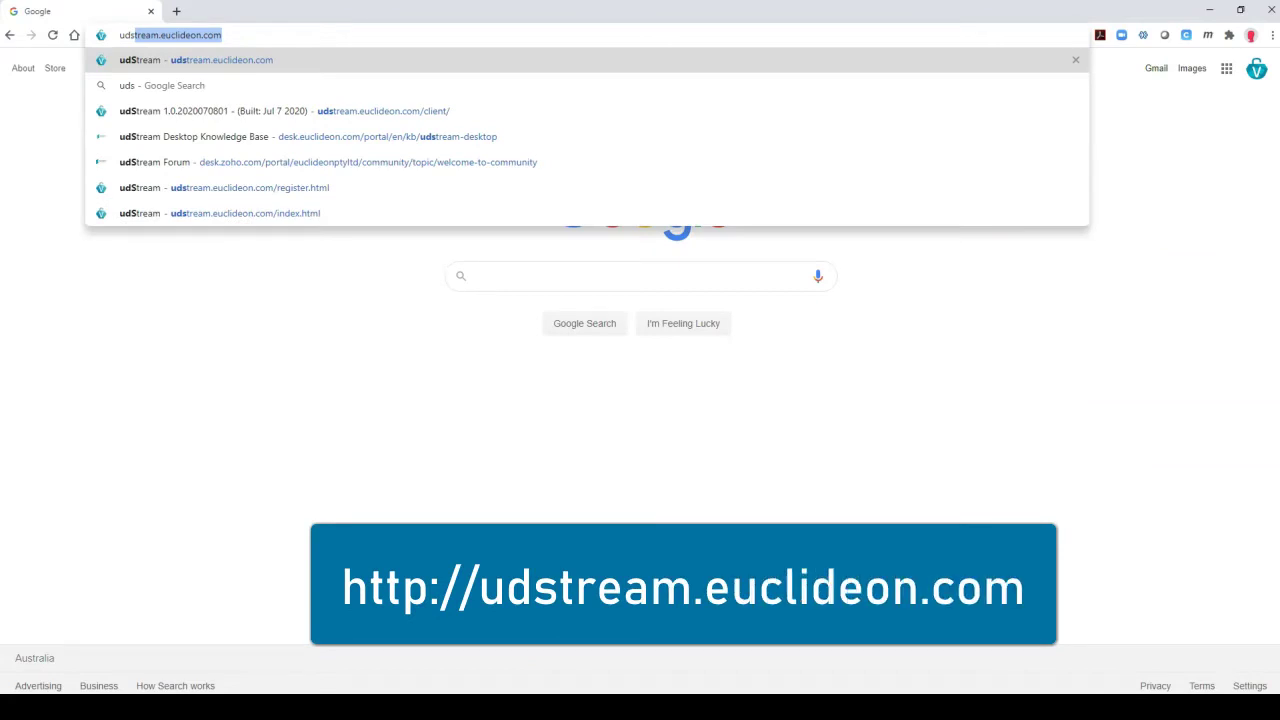
pyautogui.write('tream.euclideon.com')
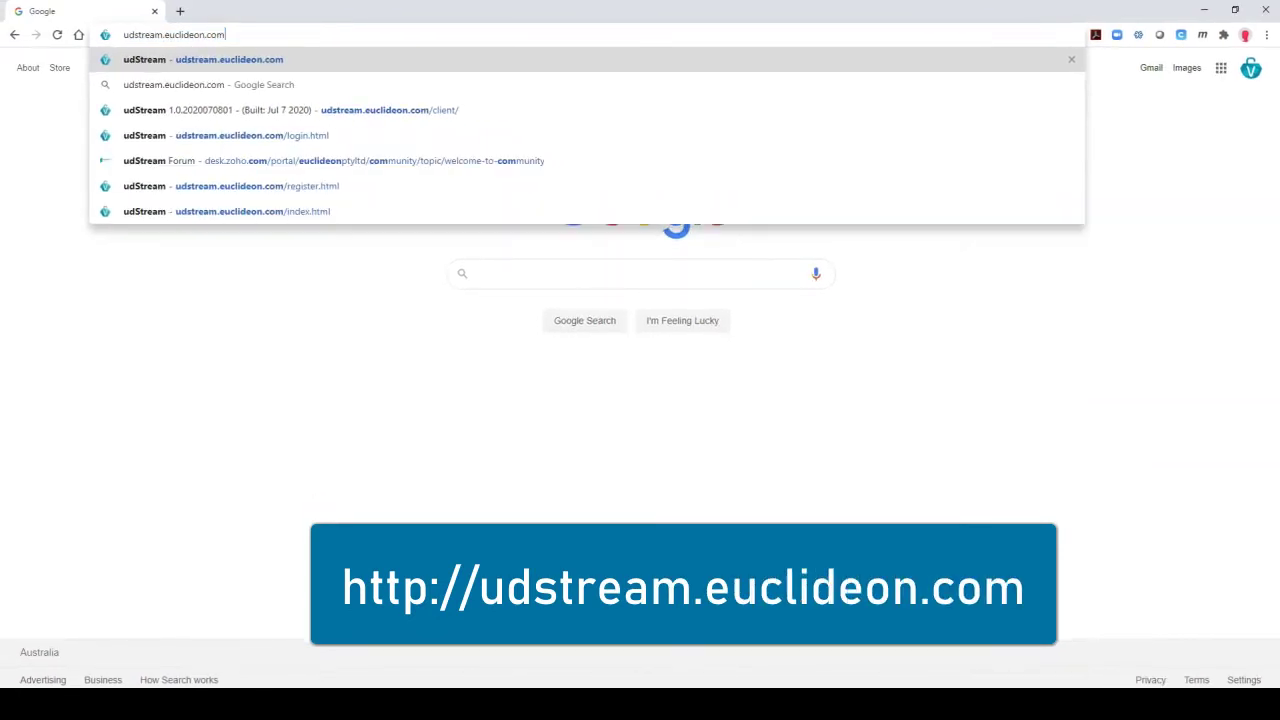
pyautogui.press('Return')
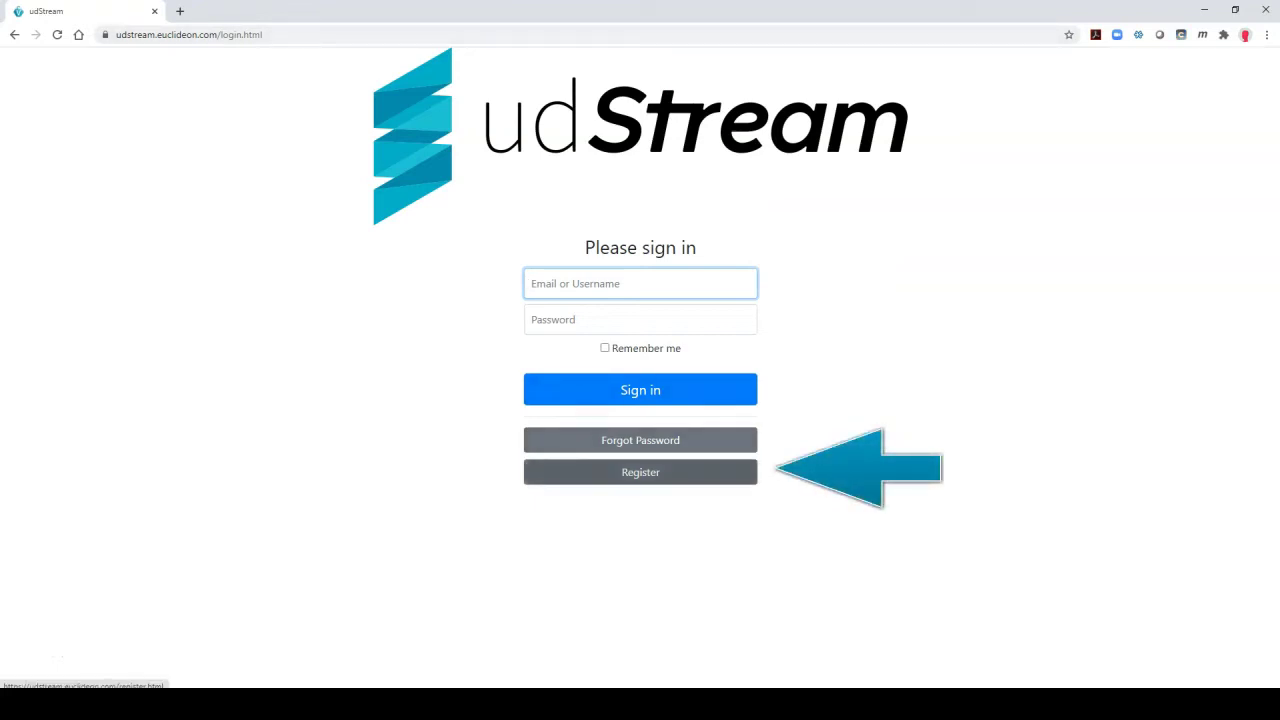
pyautogui.click(640, 472)
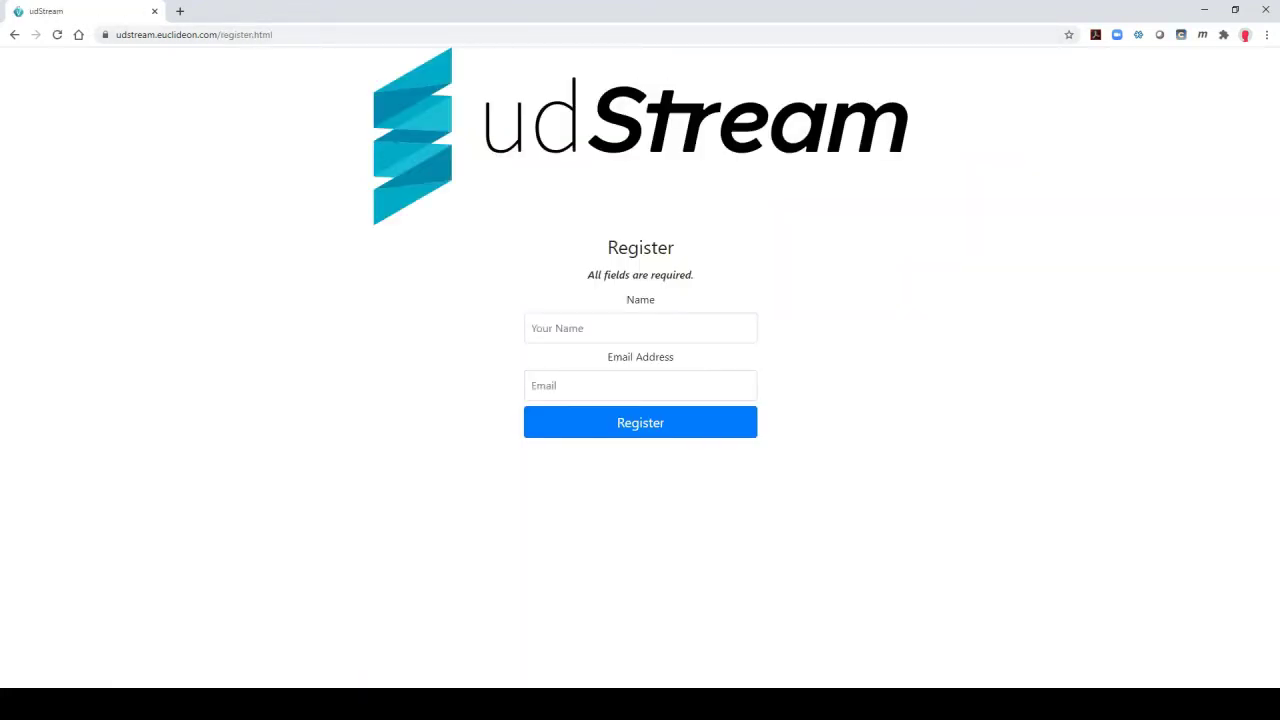
# - Enter the account name and e-mail address, then submit the registration
pyautogui.click(640, 328)
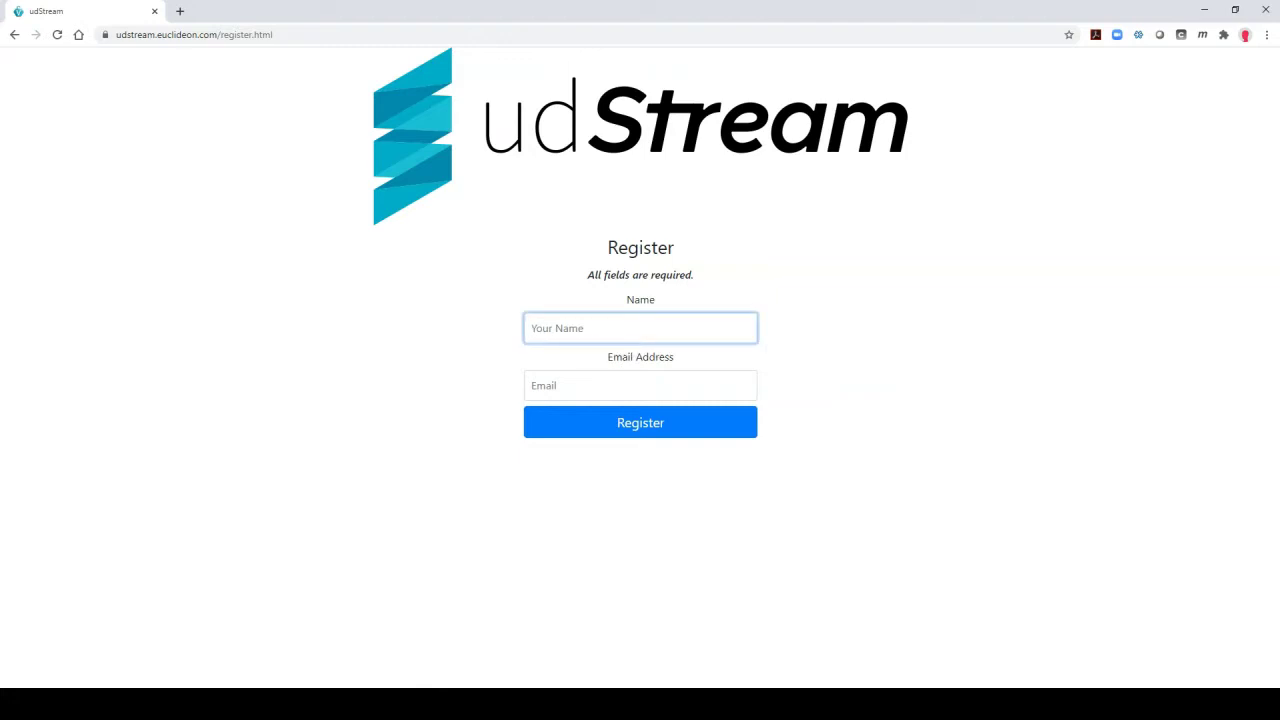
pyautogui.write('Euclideon')
pyautogui.press('Tab')
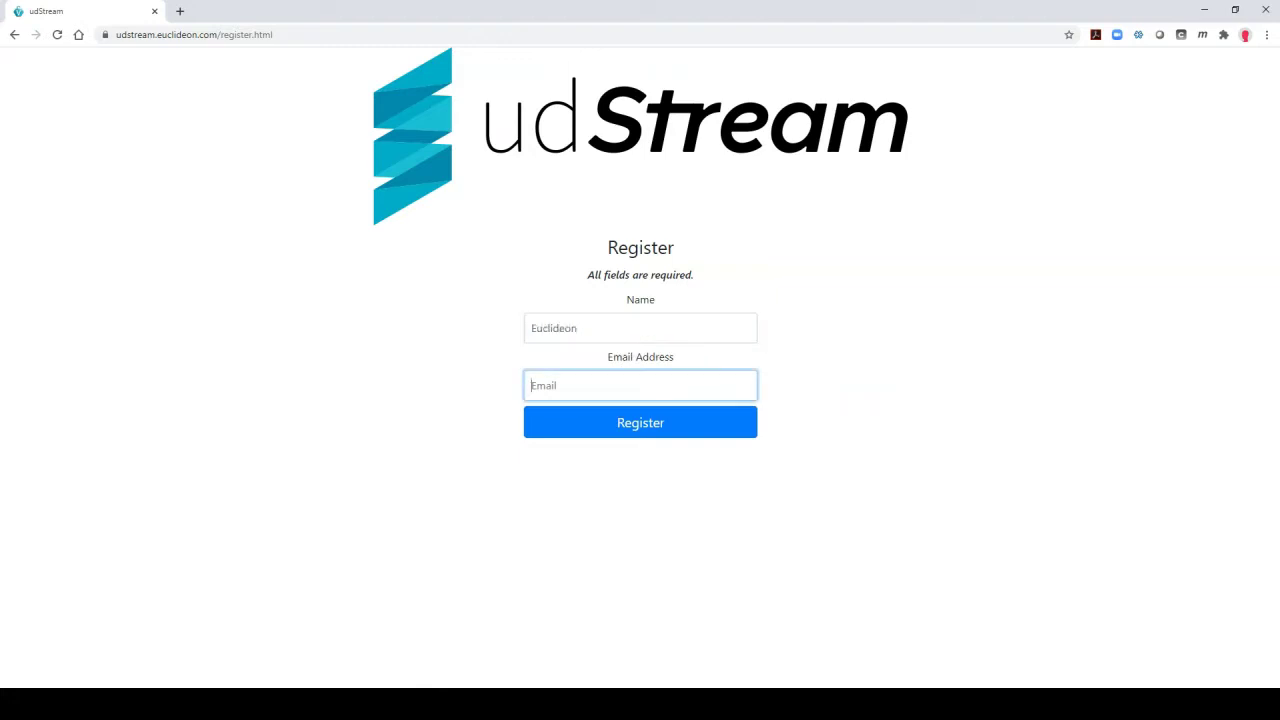
pyautogui.press('Tab')
pyautogui.press('Return')
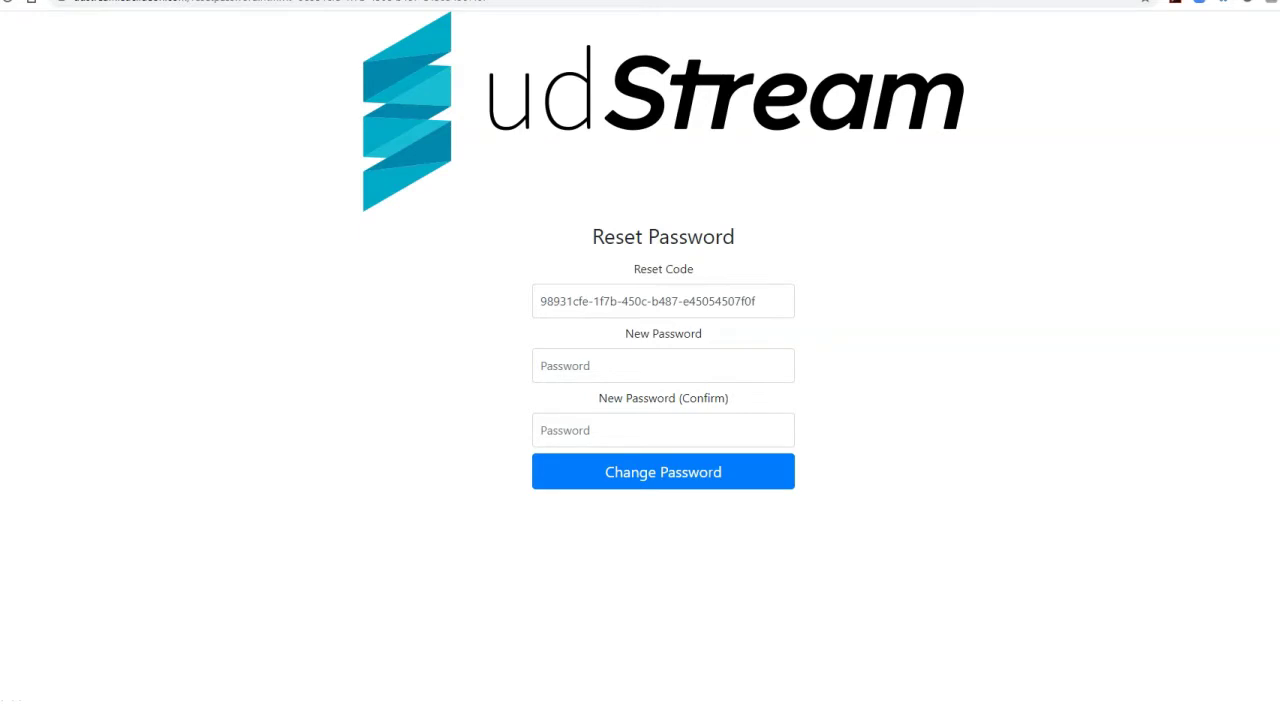
# - Enter the new account password in New Password and New Password (Confirm)
pyautogui.click(663, 366)
pyautogui.write('********')
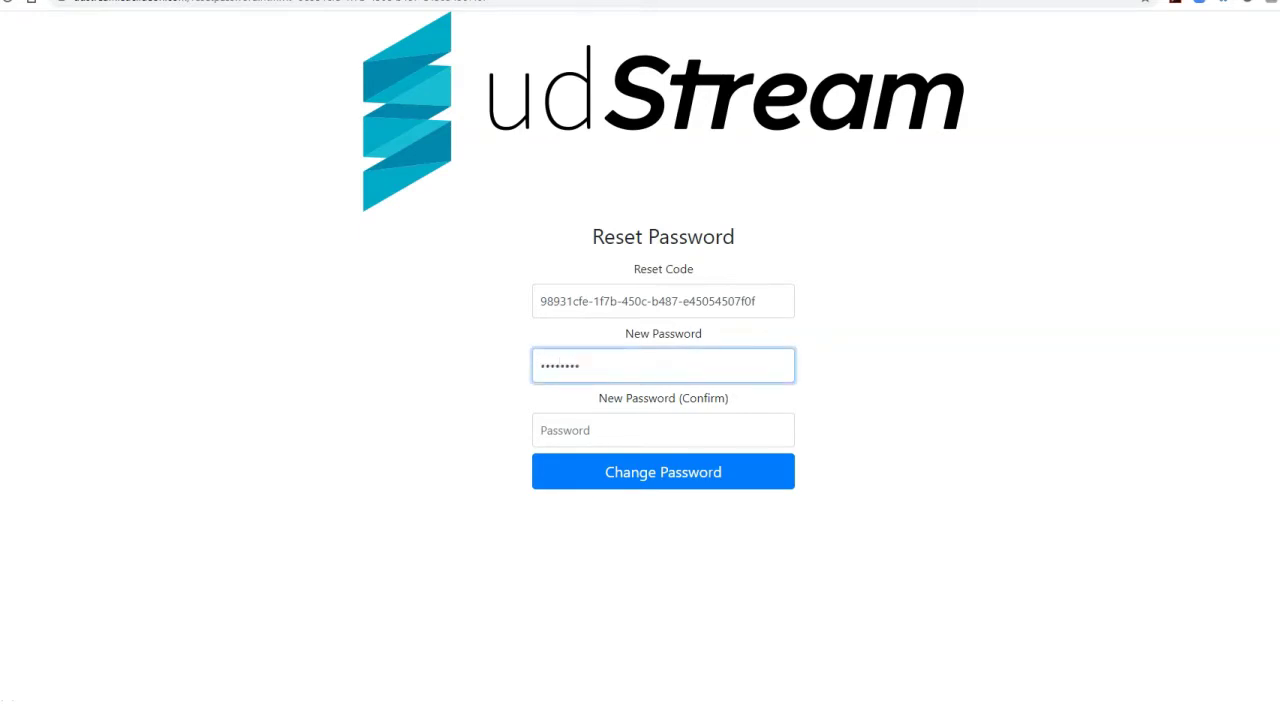
pyautogui.write('*')
pyautogui.click(663, 430)
pyautogui.write('******')
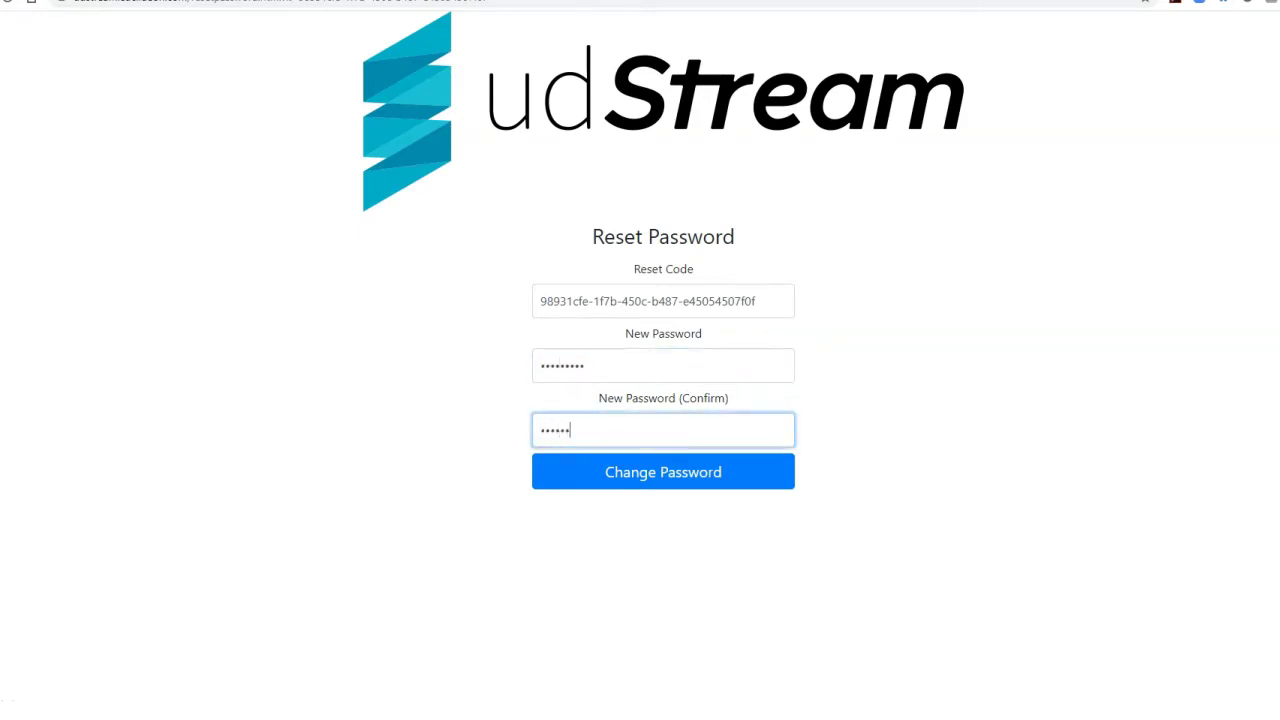
pyautogui.write('***')
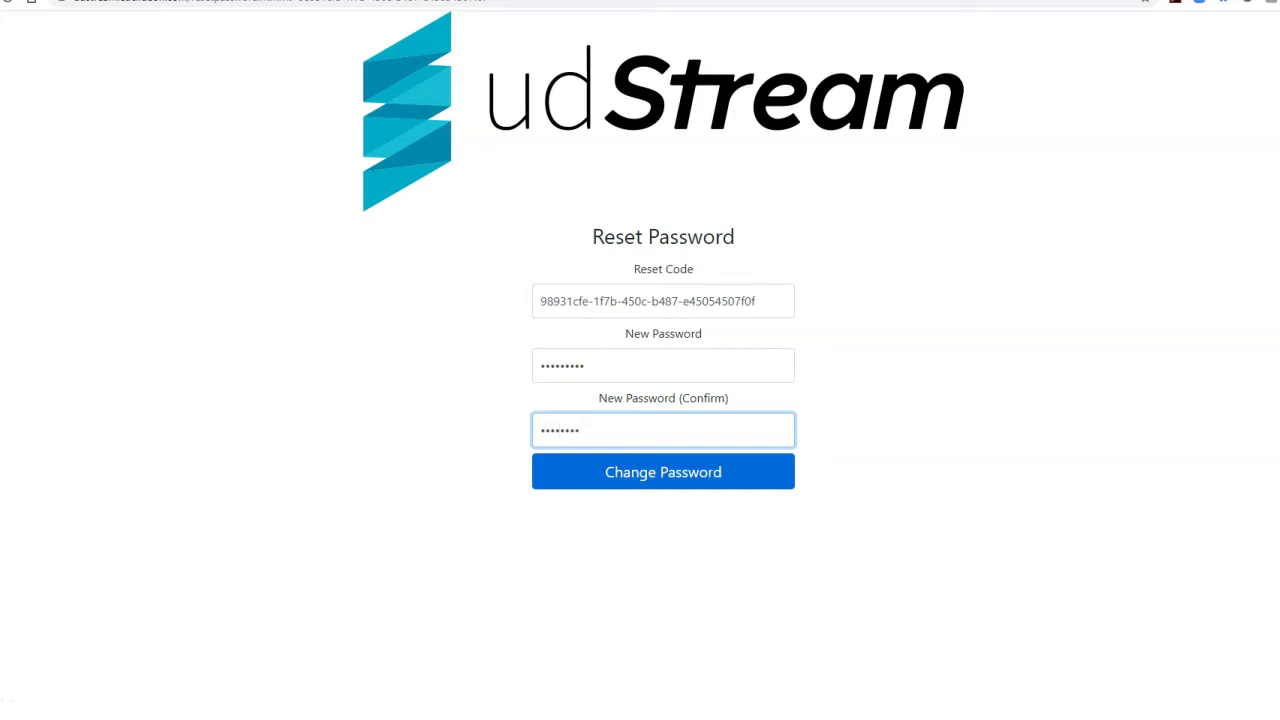
pyautogui.write('*')
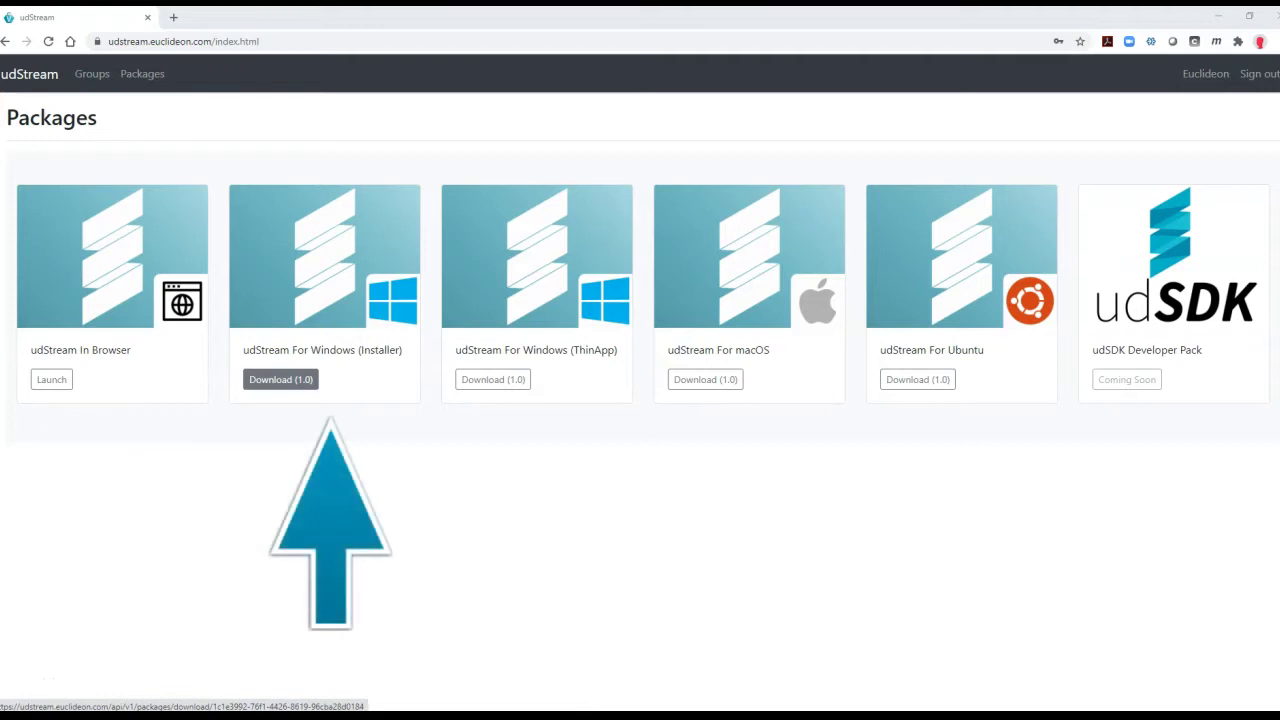
# - Download the udStream for Windows installer and complete setup with default licence and components
pyautogui.click(281, 379)
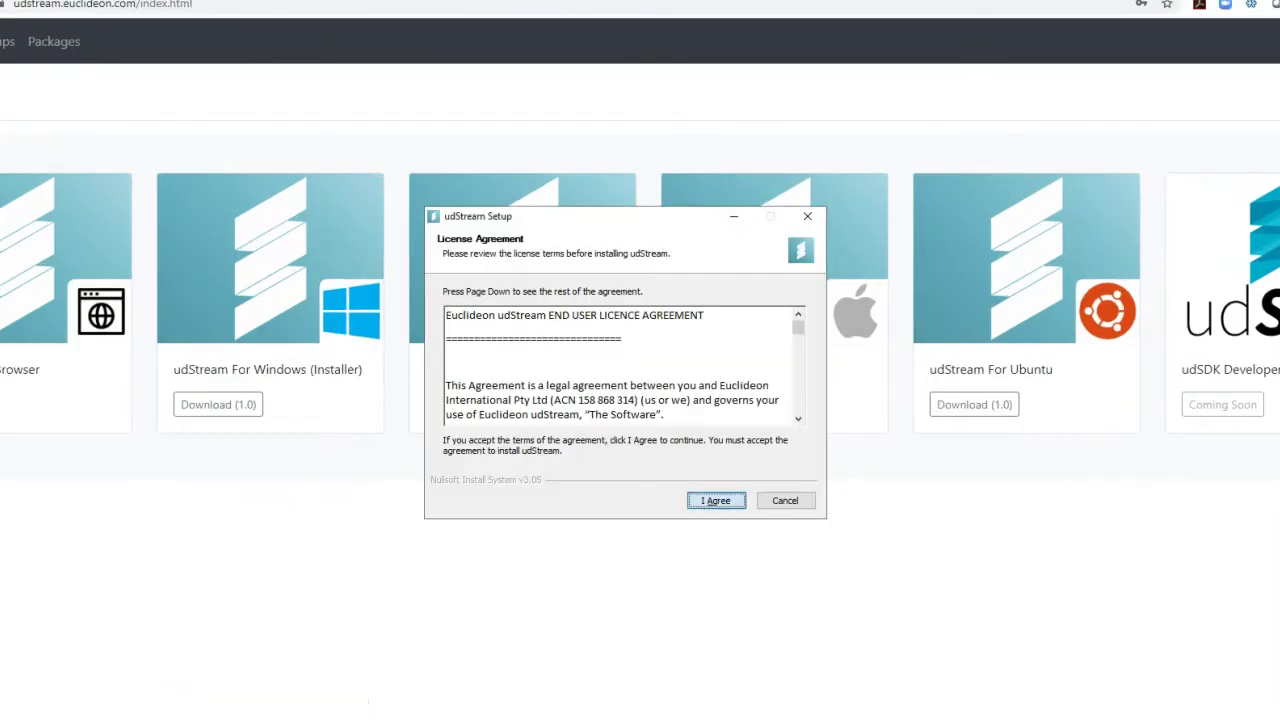
pyautogui.press('Return')
pyautogui.press('Return')
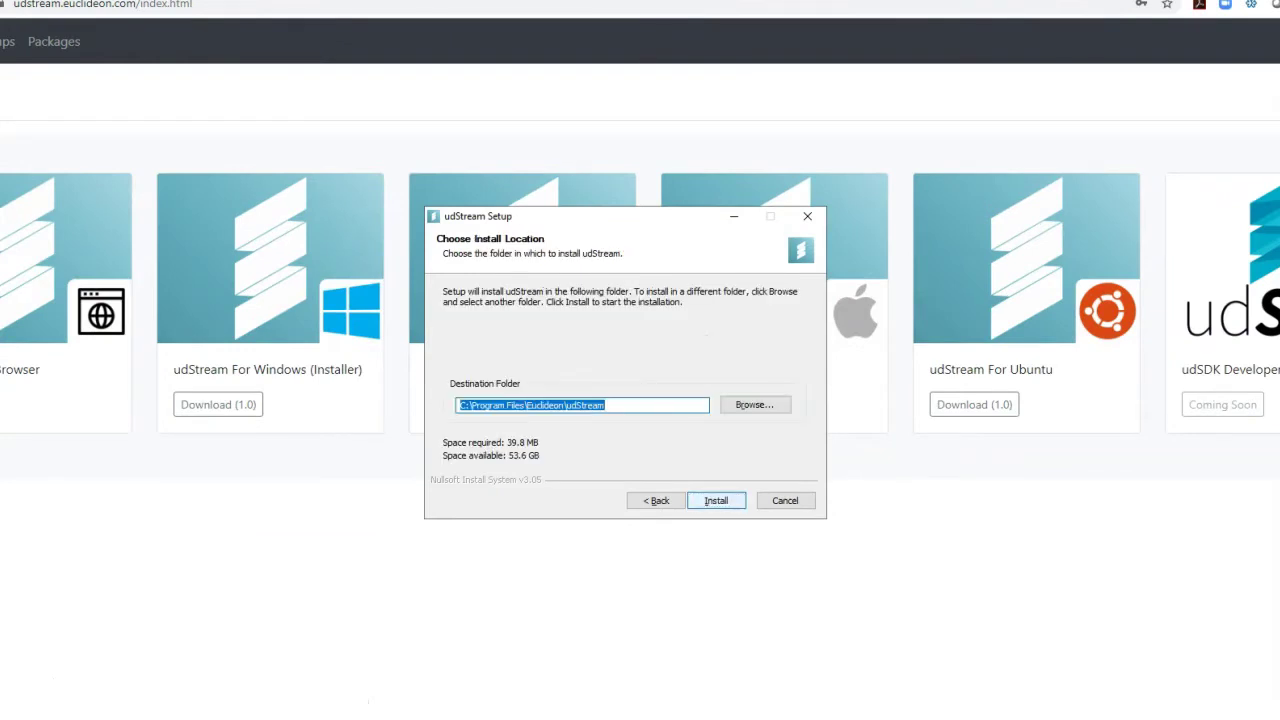
pyautogui.press('Return')
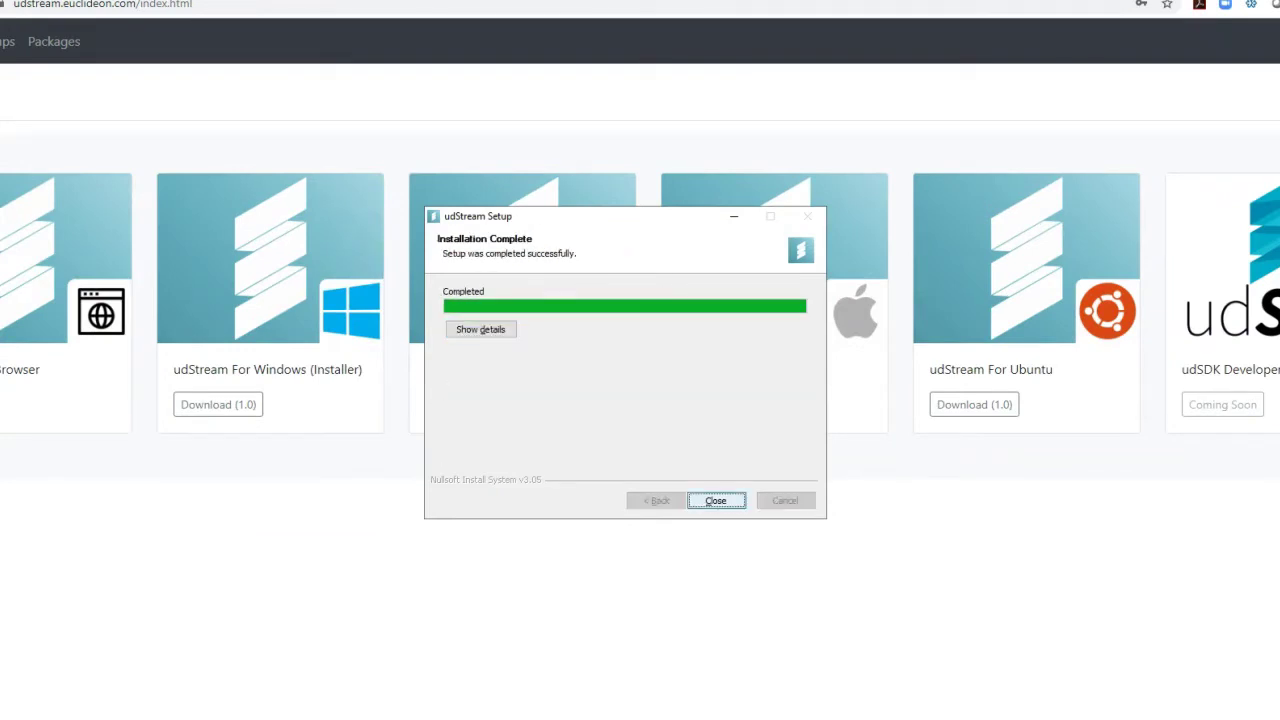
pyautogui.press('Return')
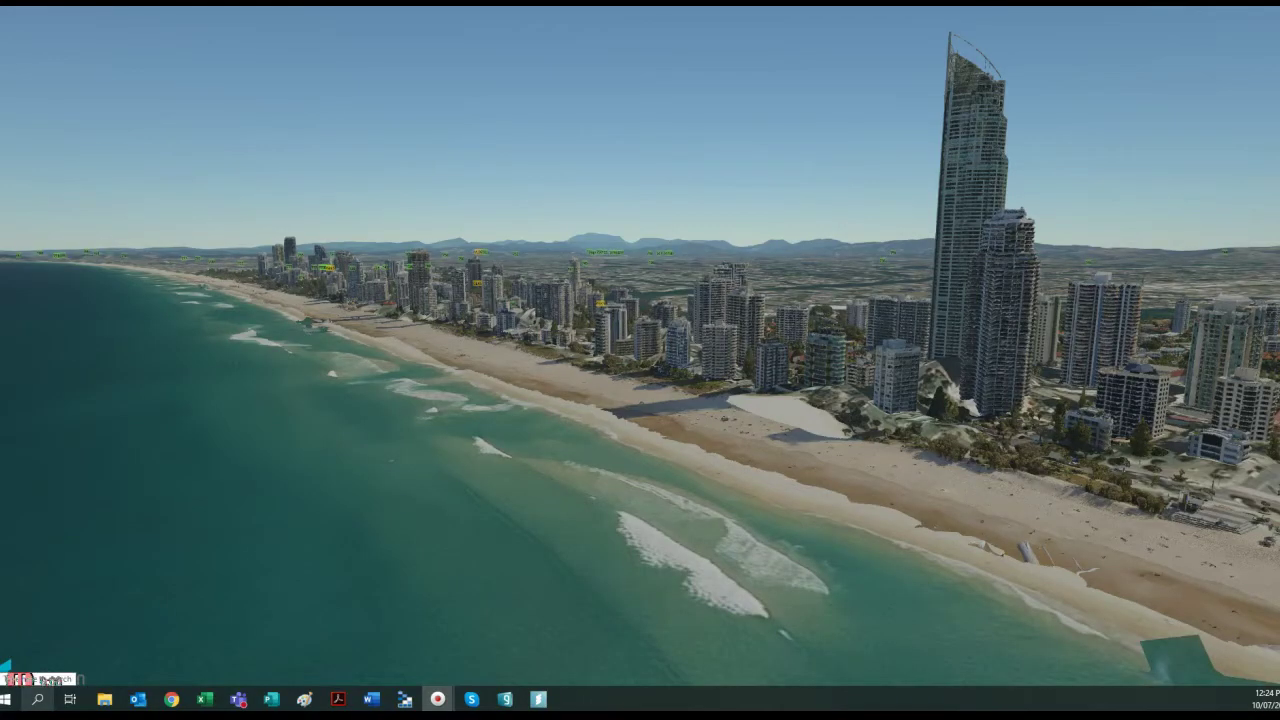
# - Find udStream via Windows search for 'uds', launch it and log in with the password
pyautogui.click(37, 697)
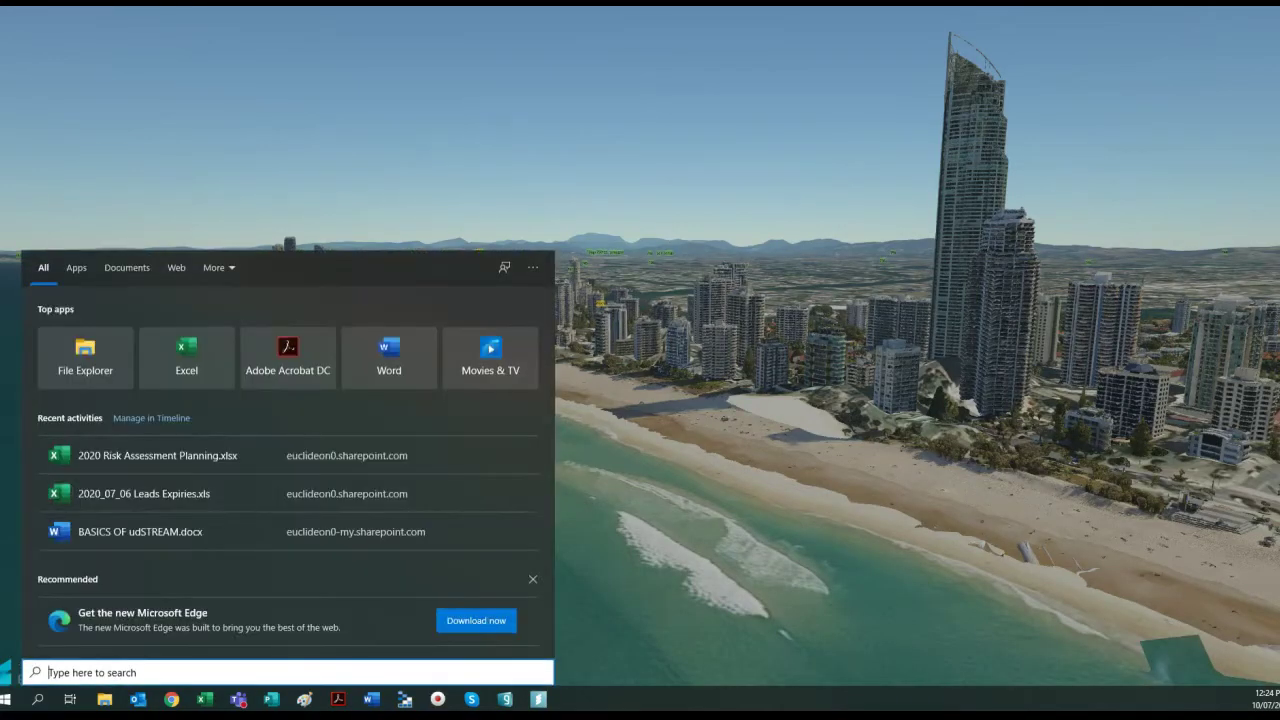
pyautogui.write('uds')
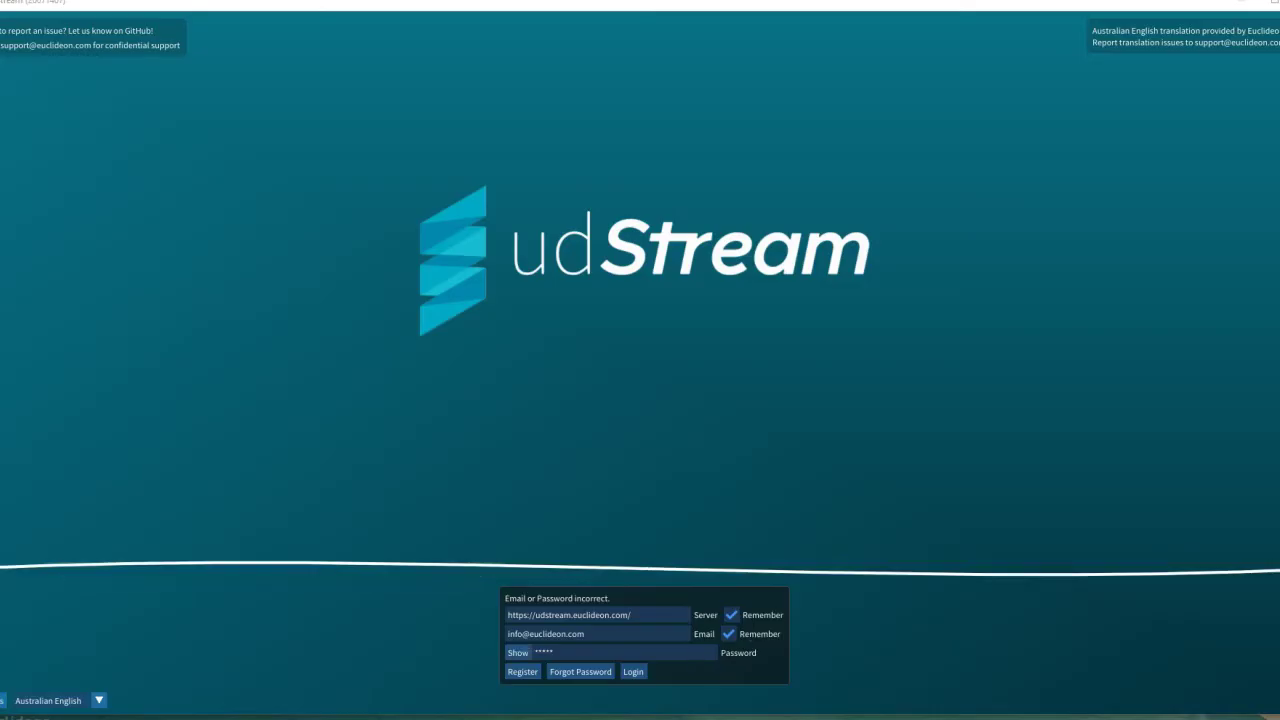
pyautogui.write('***')
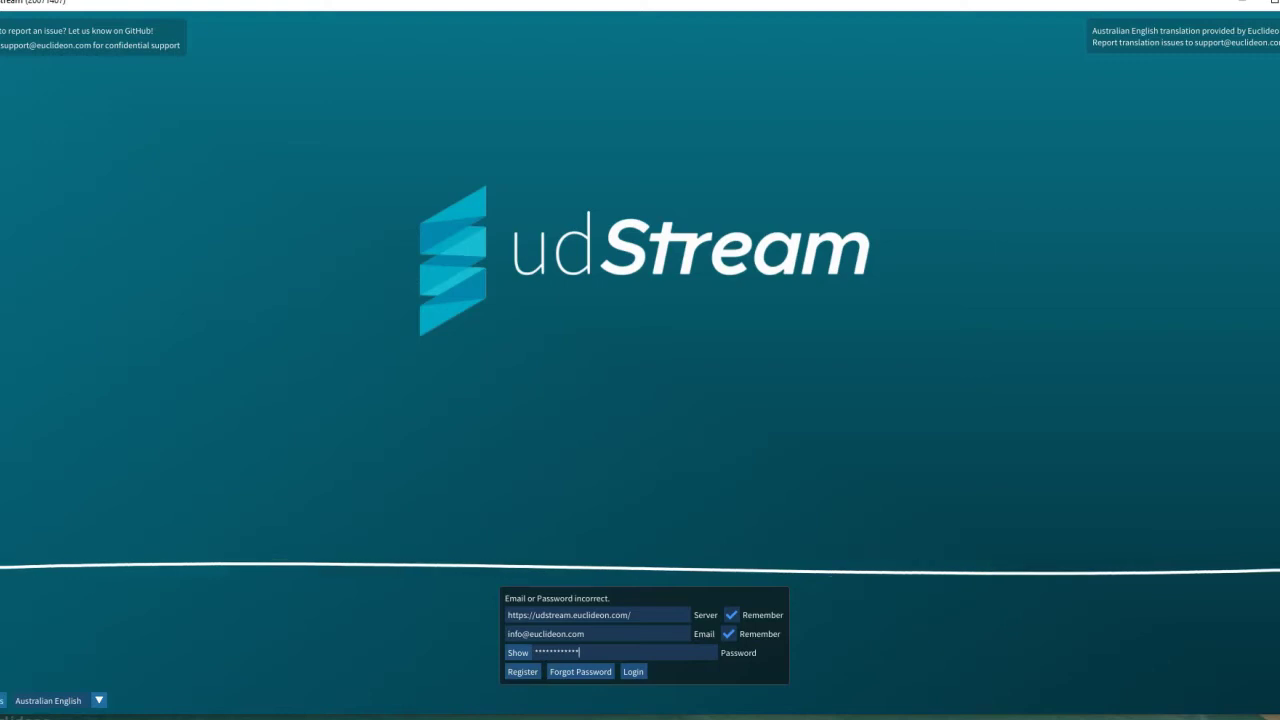
pyautogui.press('Return')
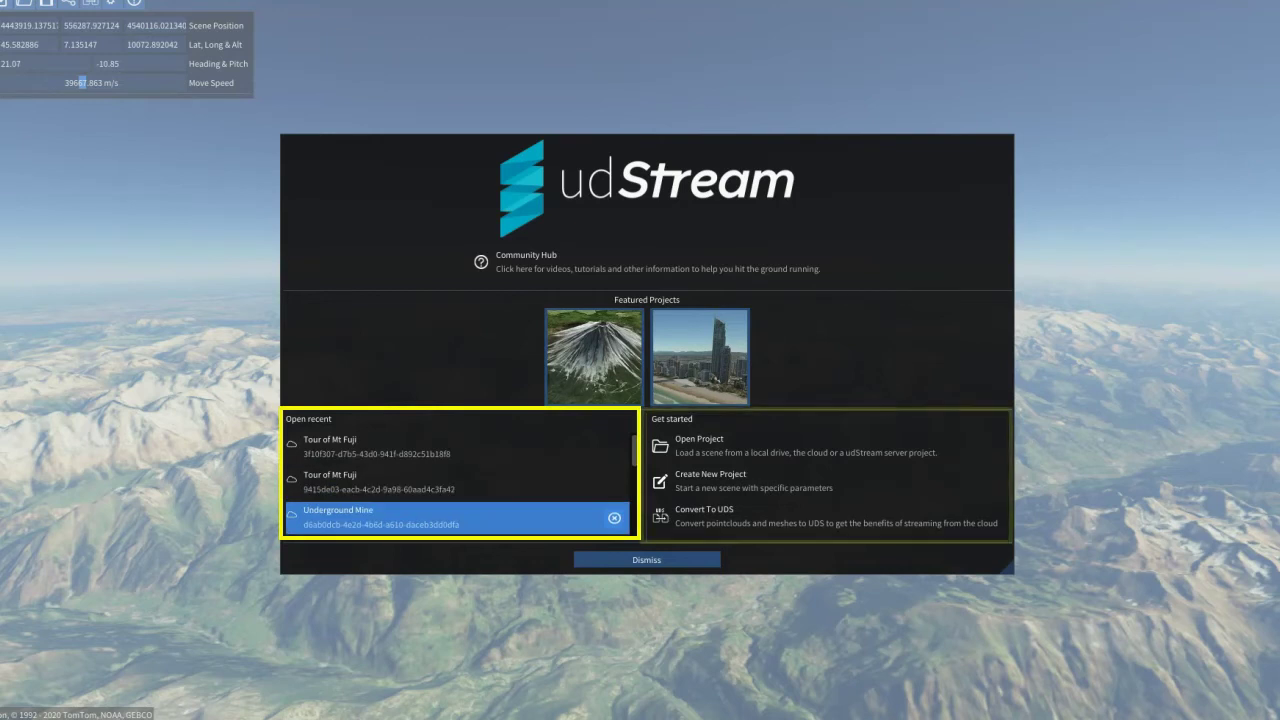
# - Scroll down through the welcome screen's Open recent and Get started sections
pyautogui.scroll(-2, 457, 480)
pyautogui.scroll(-2, 457, 490)
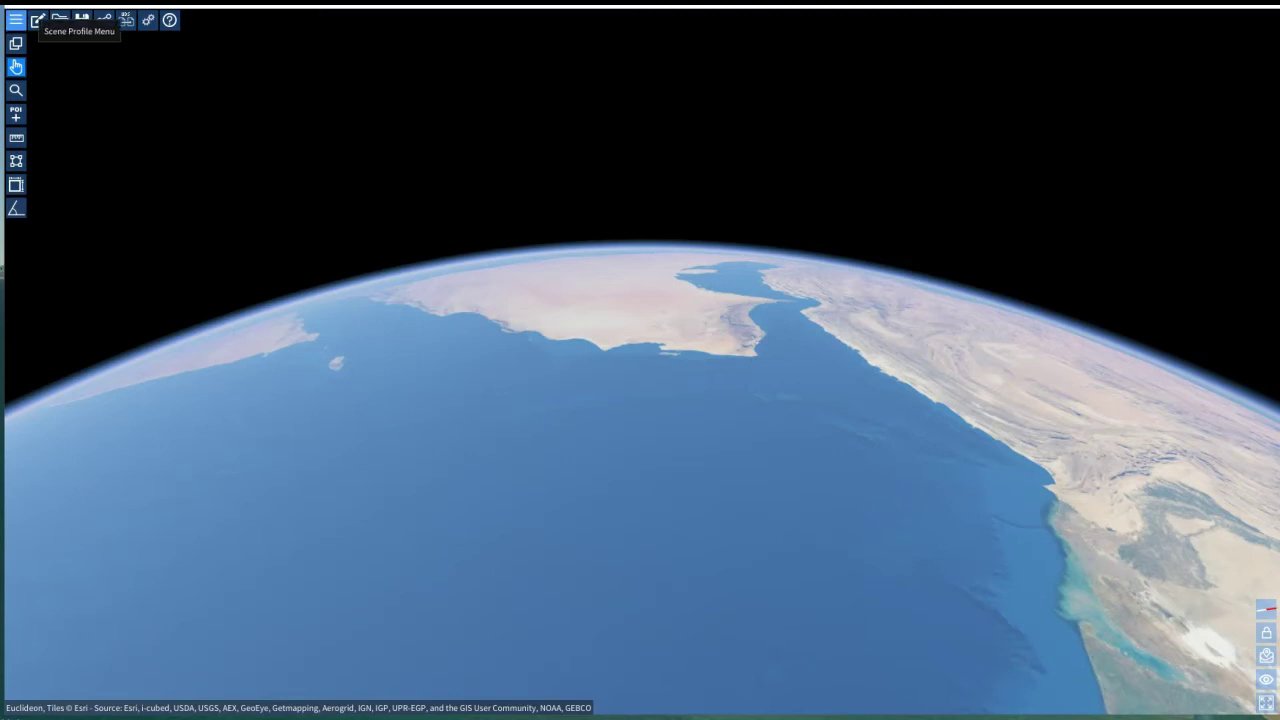
# - Load the Shizuoka Precint project from the Euclideon Samples menu
pyautogui.click(15, 20)
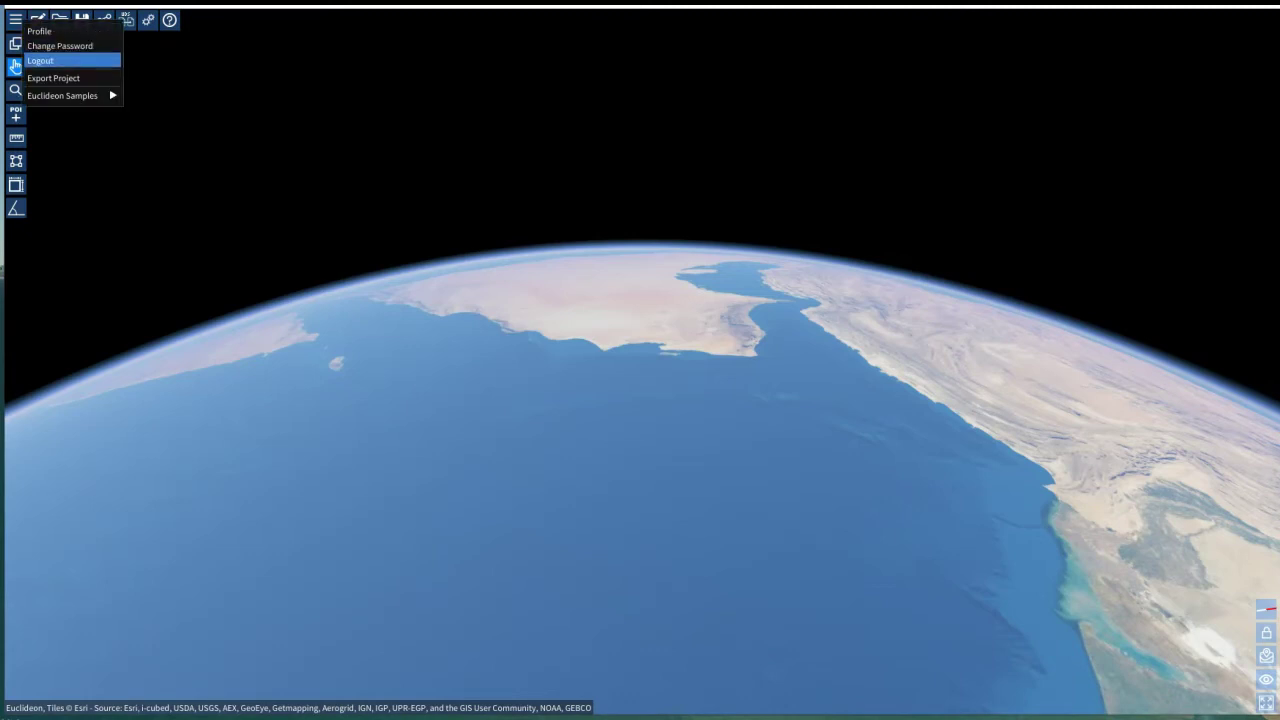
pyautogui.moveTo(62, 95)
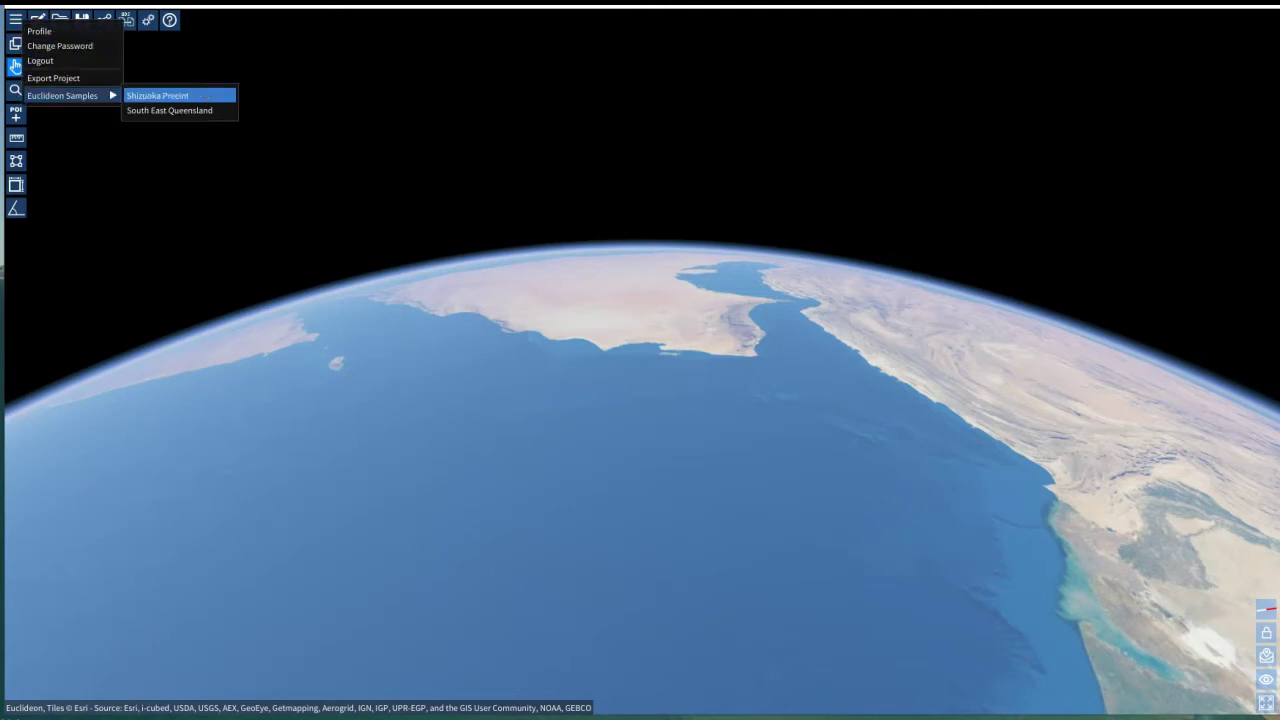
pyautogui.click(157, 95)
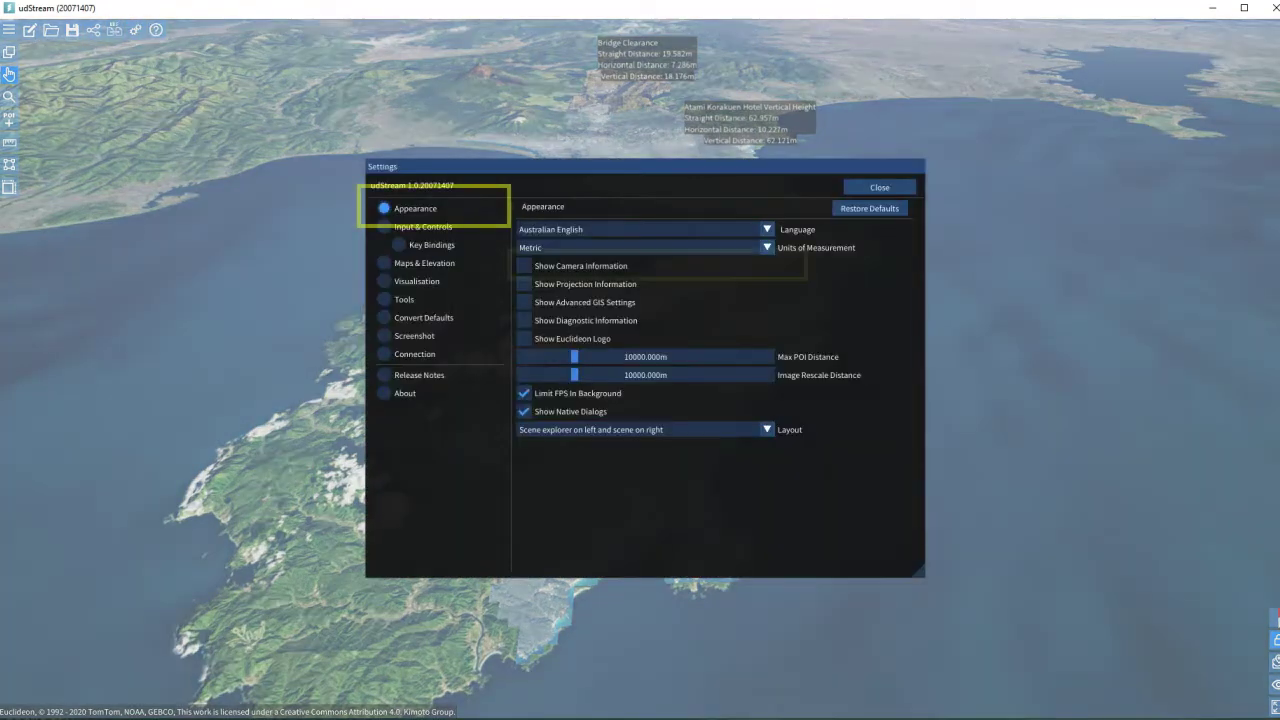
# - Enable Show Camera Information, then fly forward and back over the peninsula
pyautogui.click(523, 266)
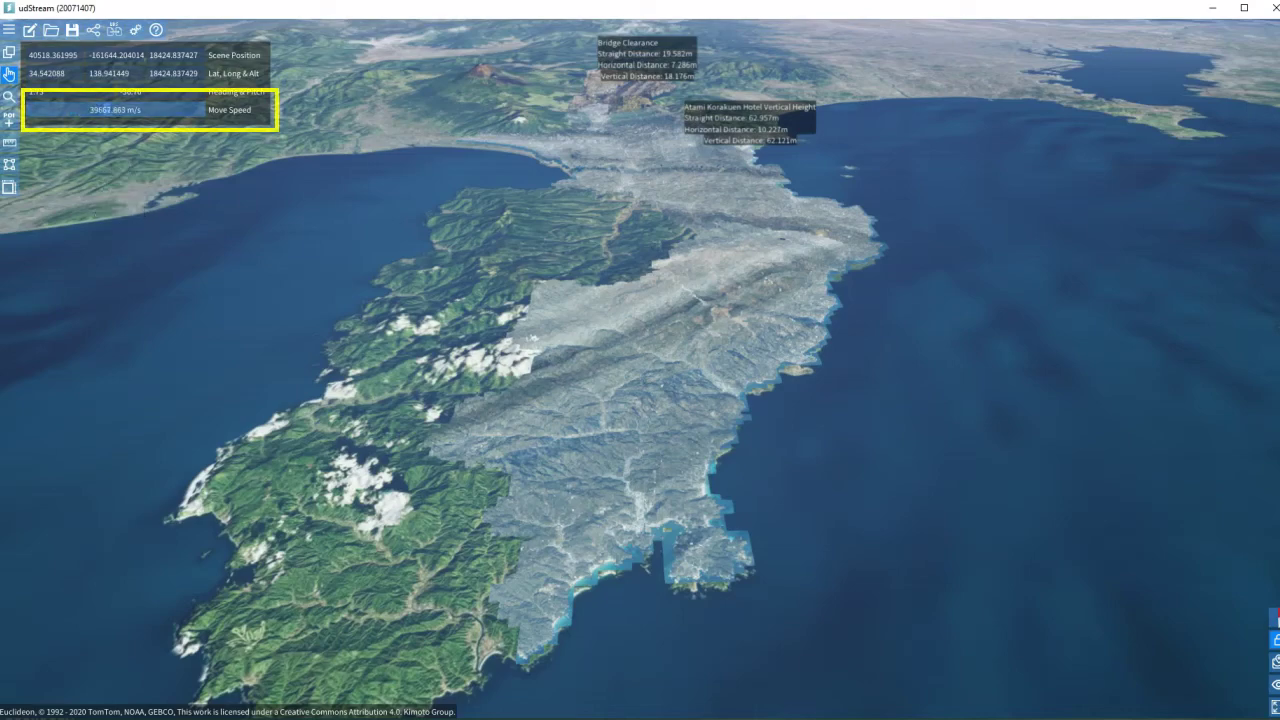
pyautogui.press('w')
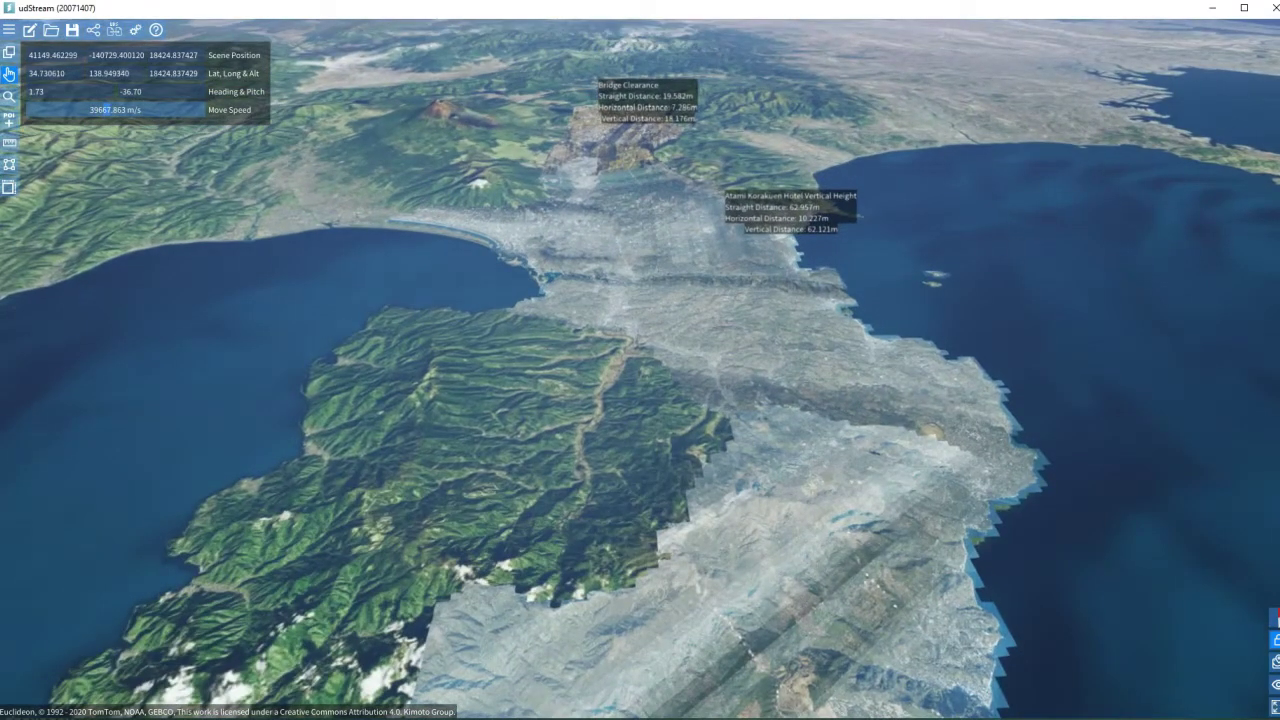
pyautogui.press('s')
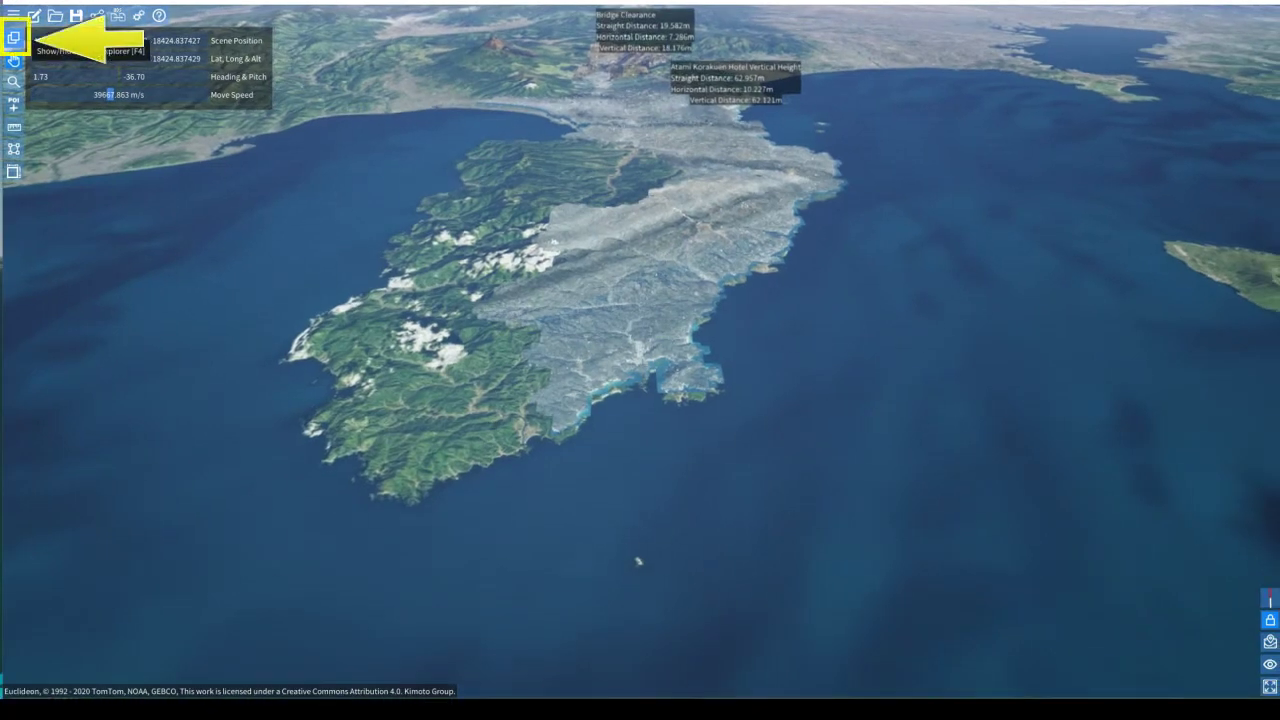
# - In the scene explorer, expand Fuji International Speedway and Fuji Speedway Image, then fly to Industrial Powerline
pyautogui.click(14, 38)
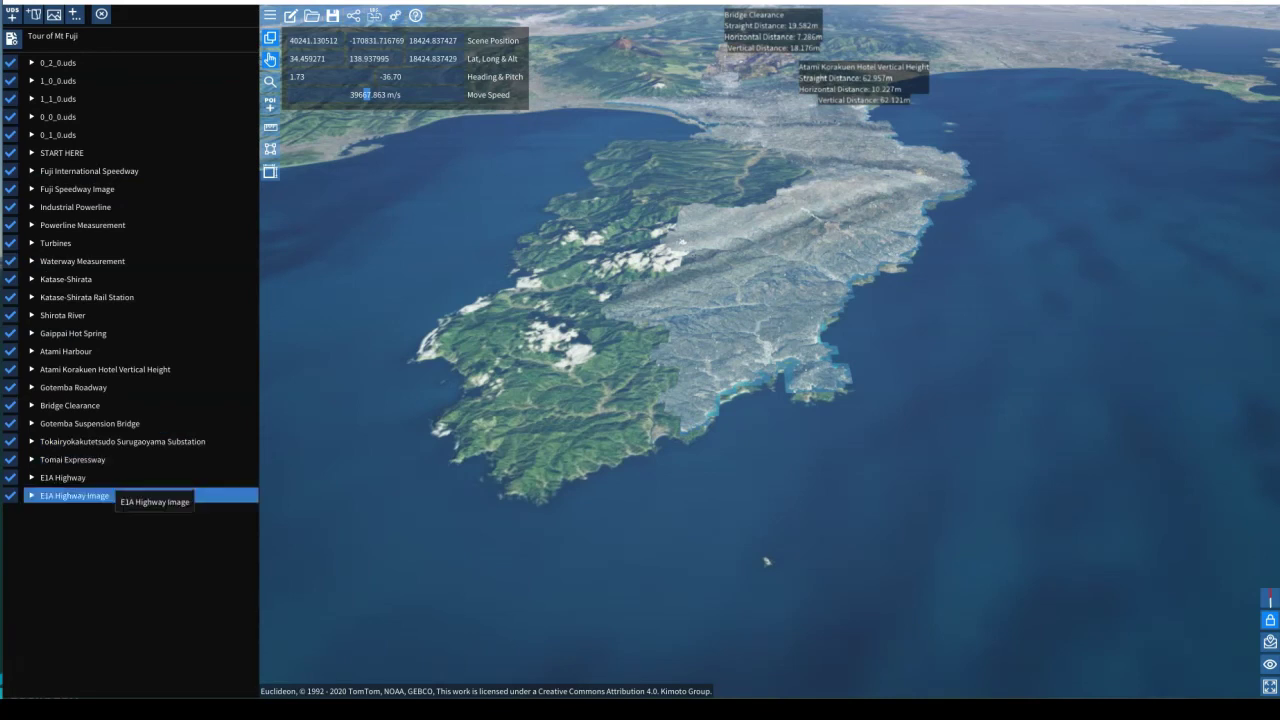
pyautogui.click(80, 171)
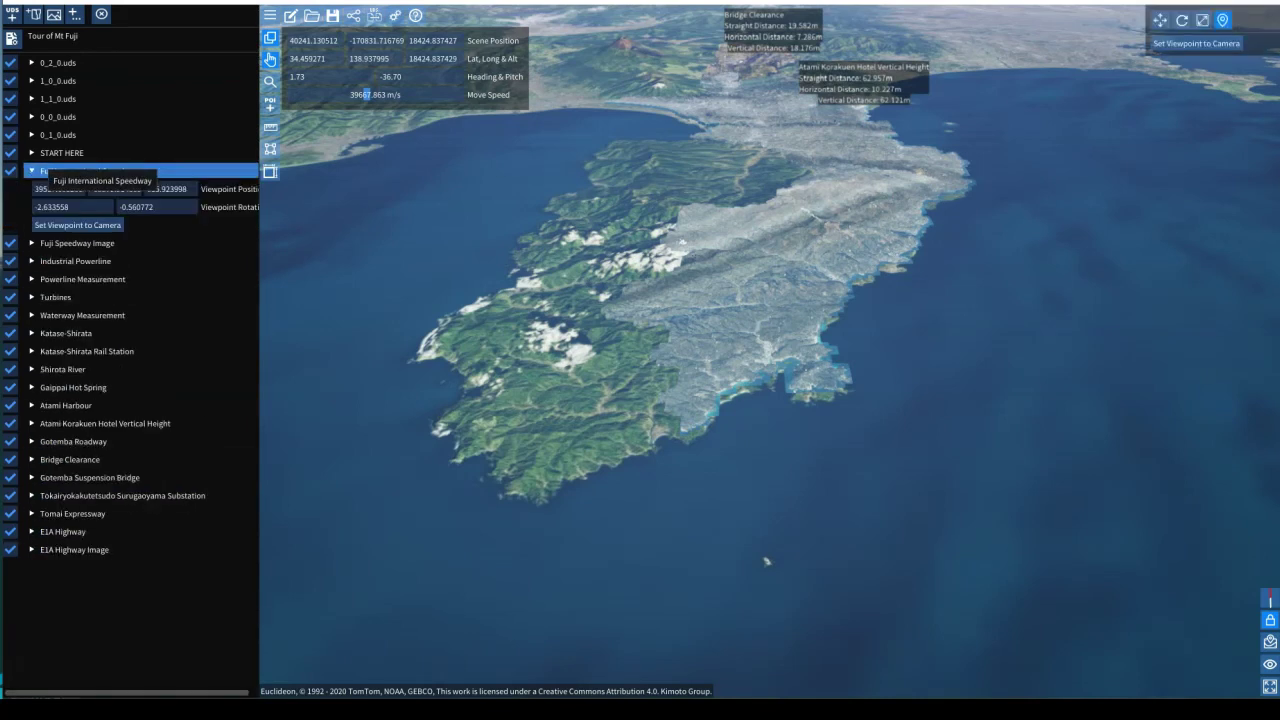
pyautogui.click(75, 243)
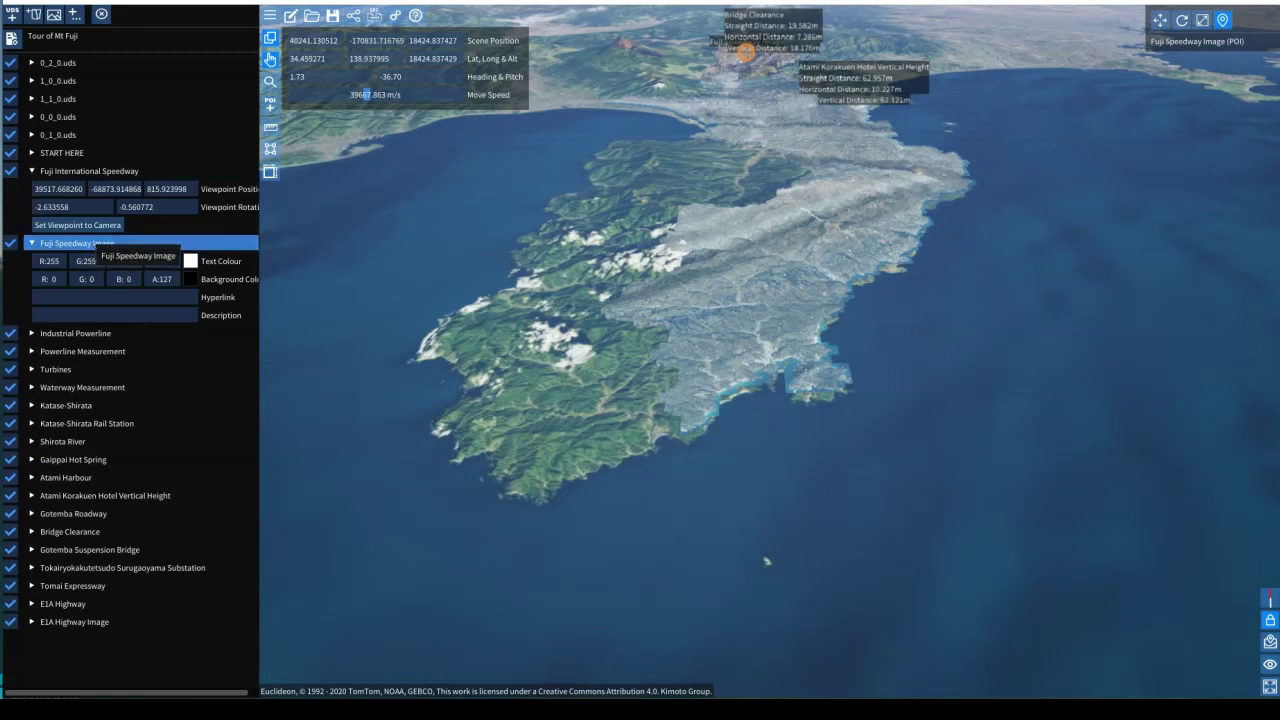
pyautogui.doubleClick(75, 333)
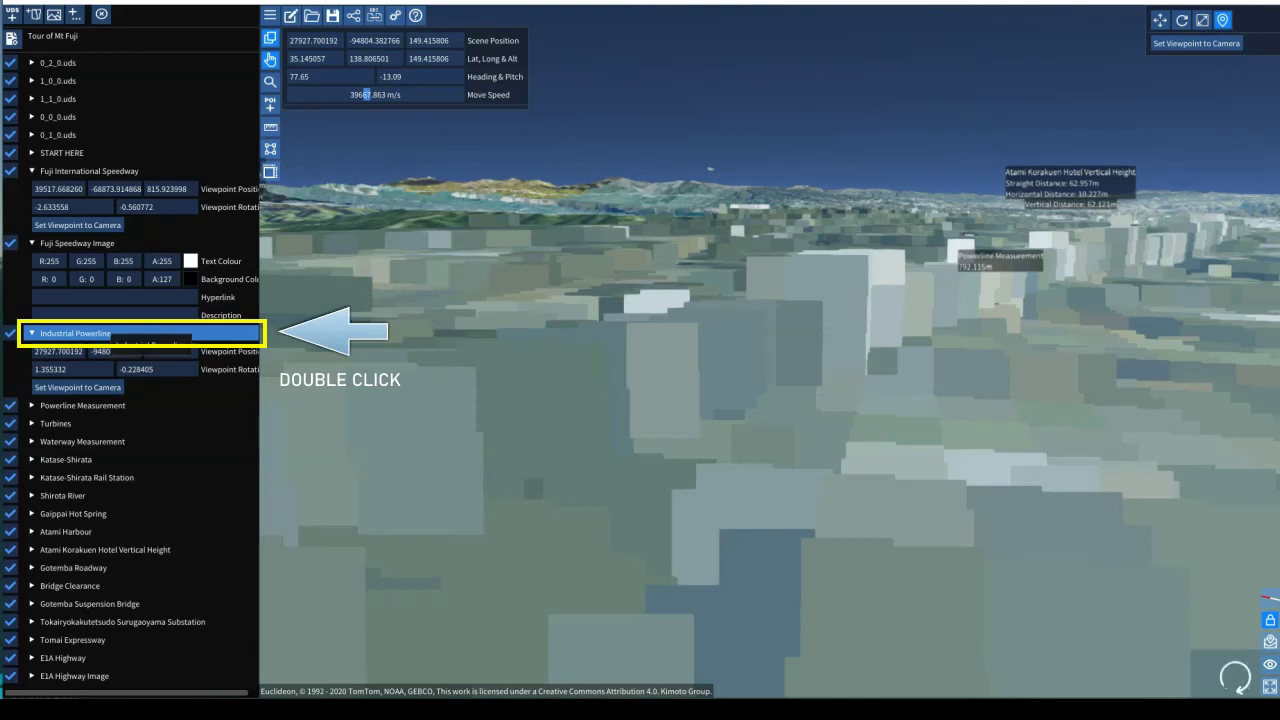
# - Fly to the Turbines viewpoint and continue forward over the city
pyautogui.click(80, 423)
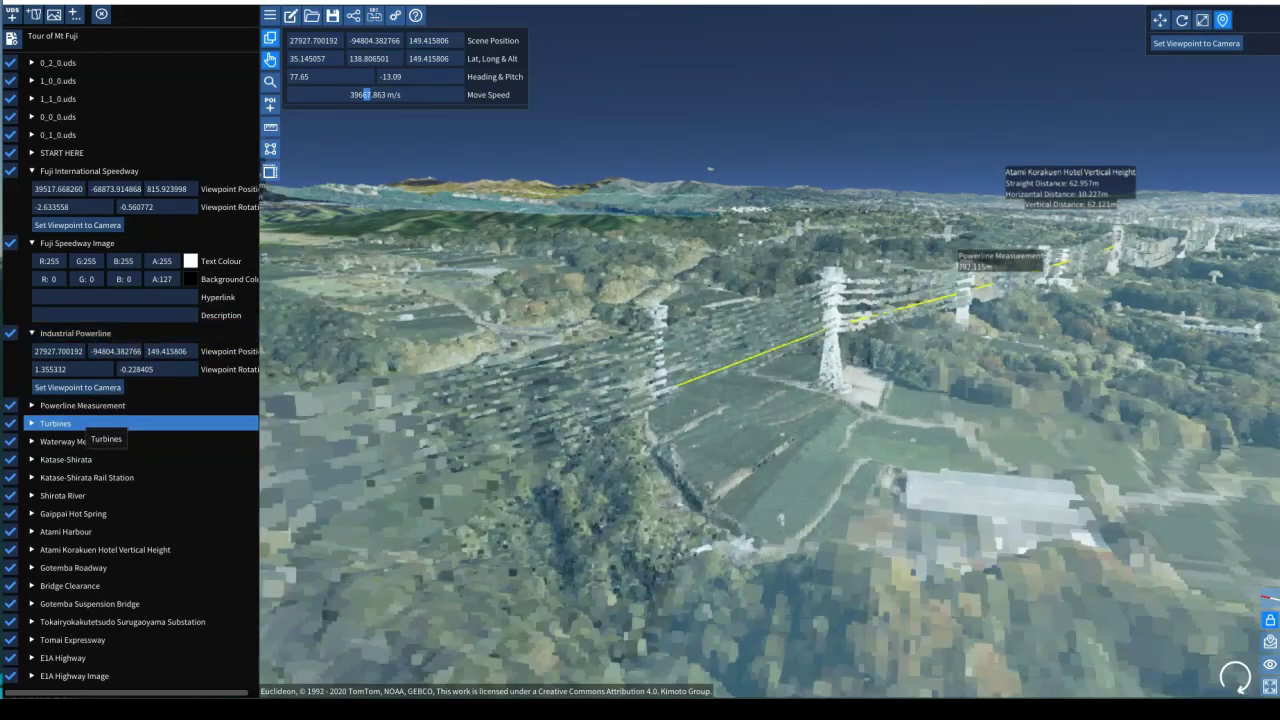
pyautogui.doubleClick(80, 423)
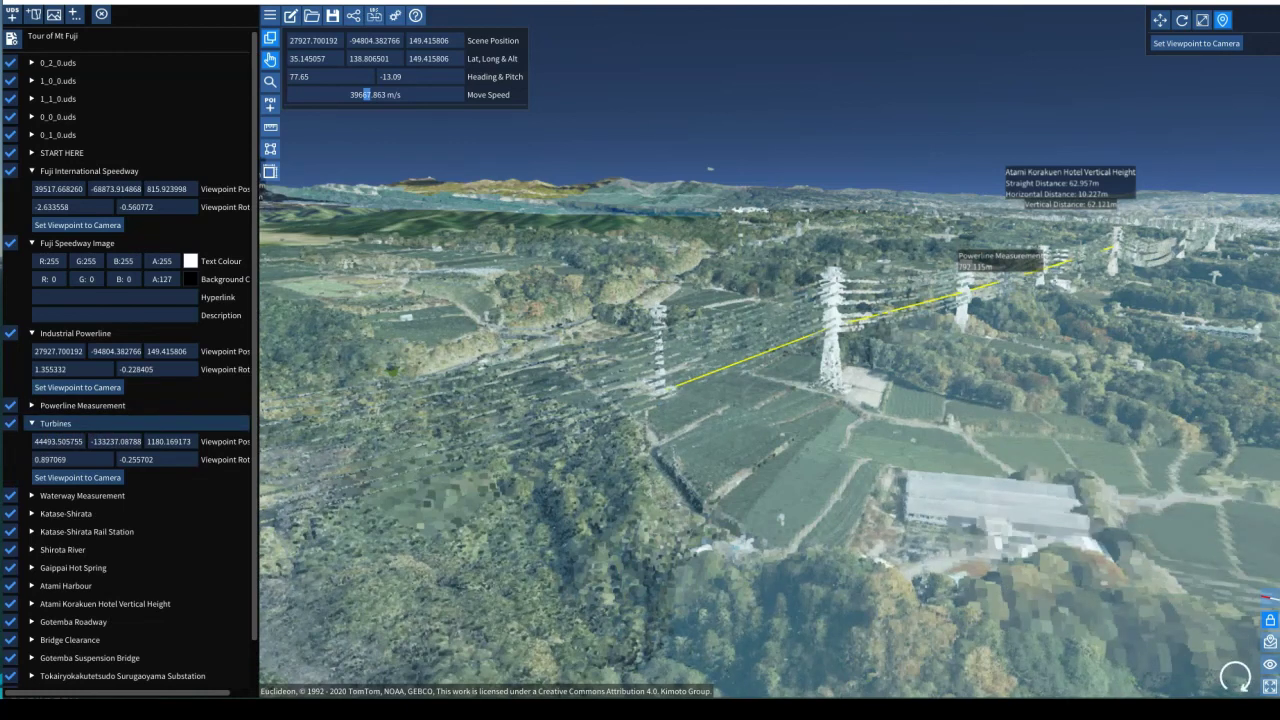
pyautogui.doubleClick(80, 423)
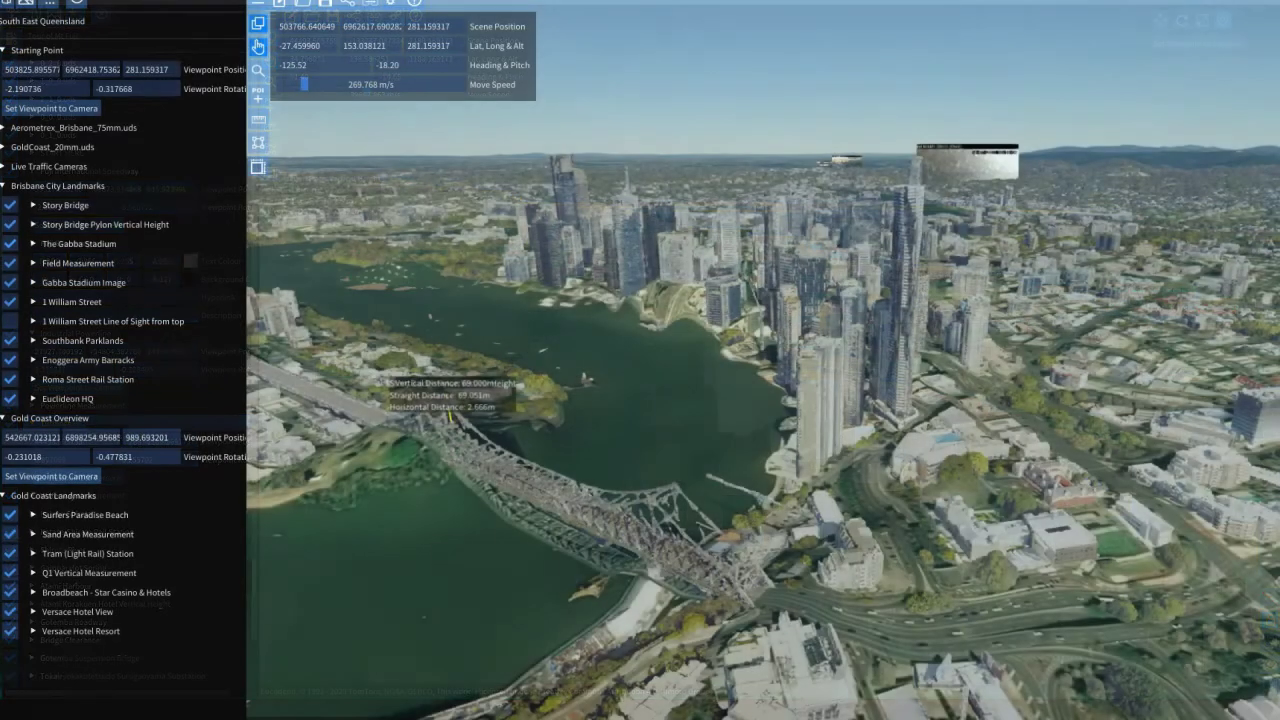
pyautogui.press('w')
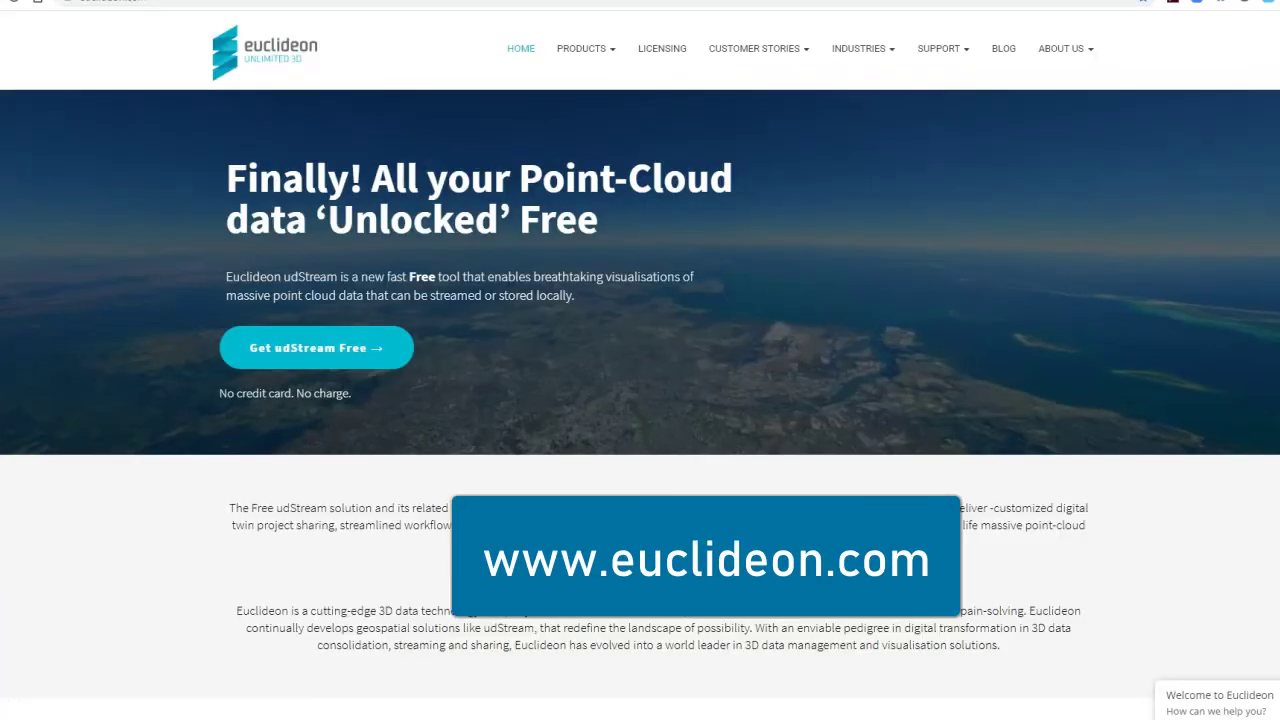
pyautogui.scroll(-5, 640, 400)
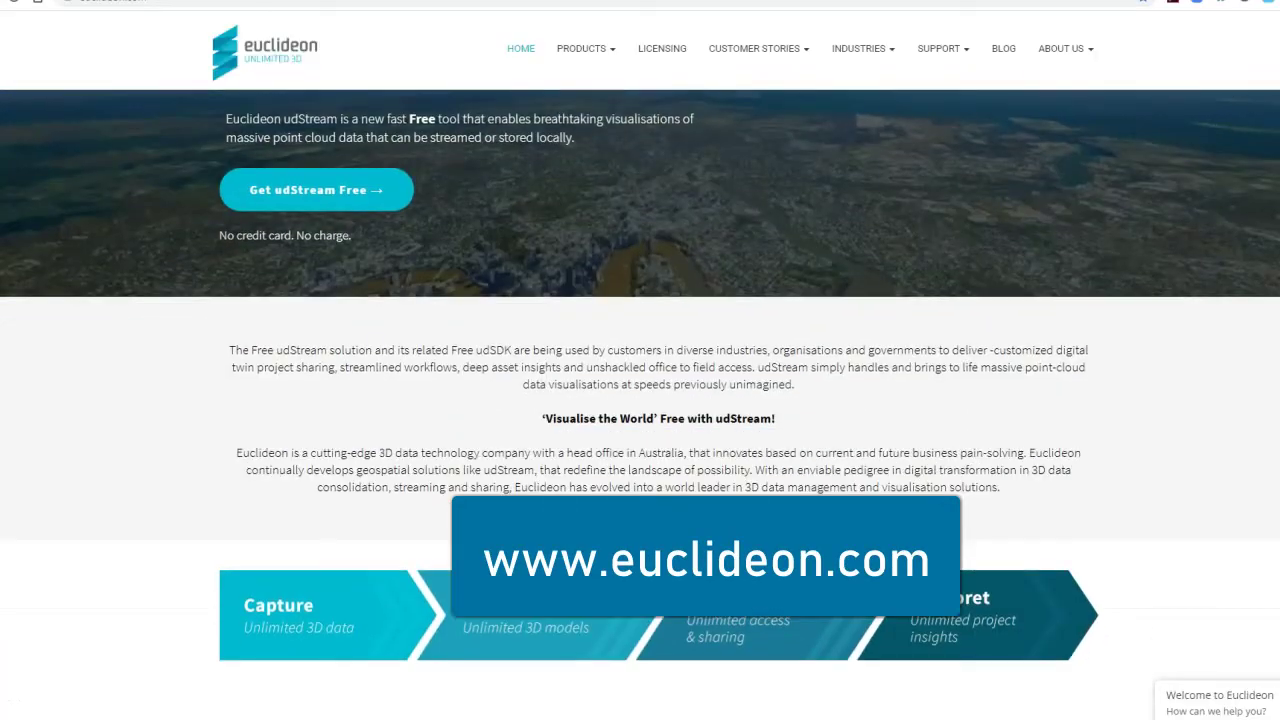
pyautogui.scroll(-10, 640, 400)
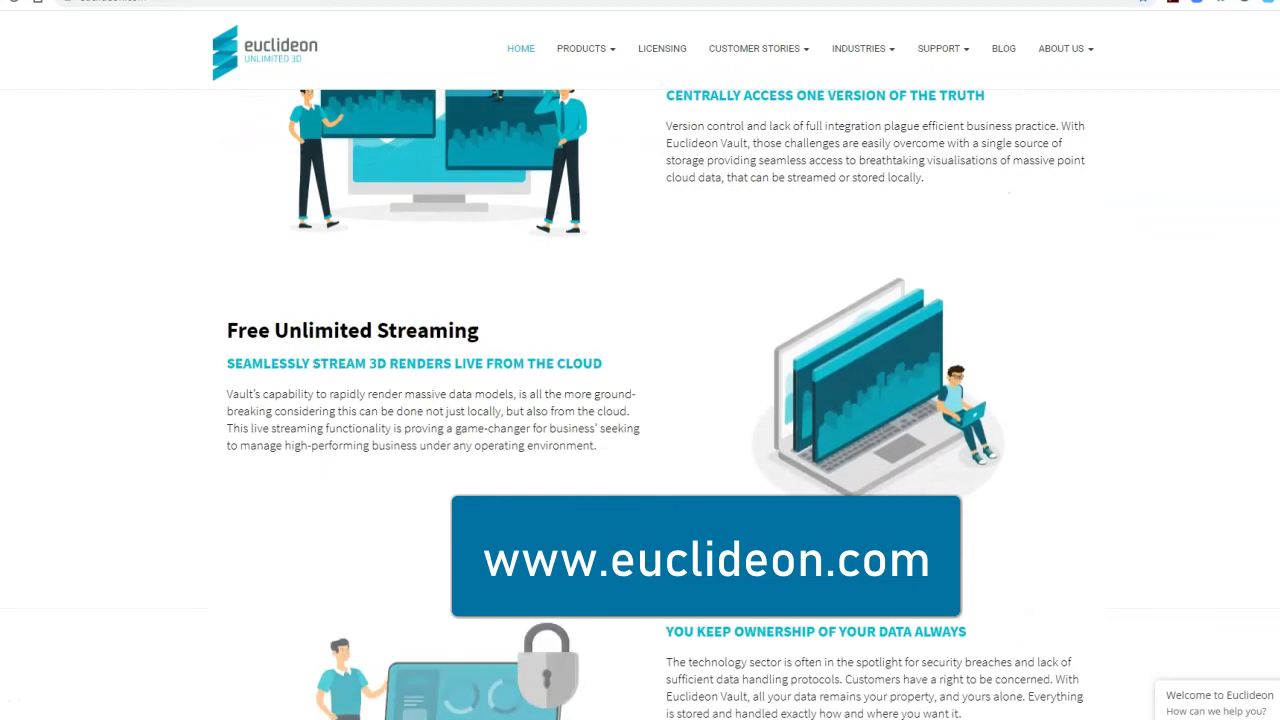